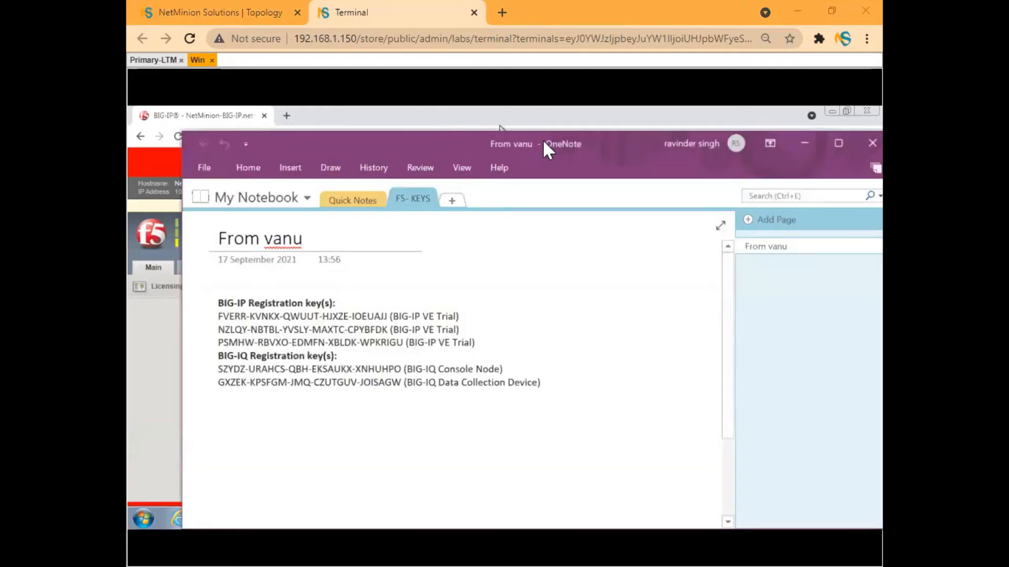
Enter the BIG-IP VE Trial base registration key, correcting one mistyped character.
key(alt+Tab)
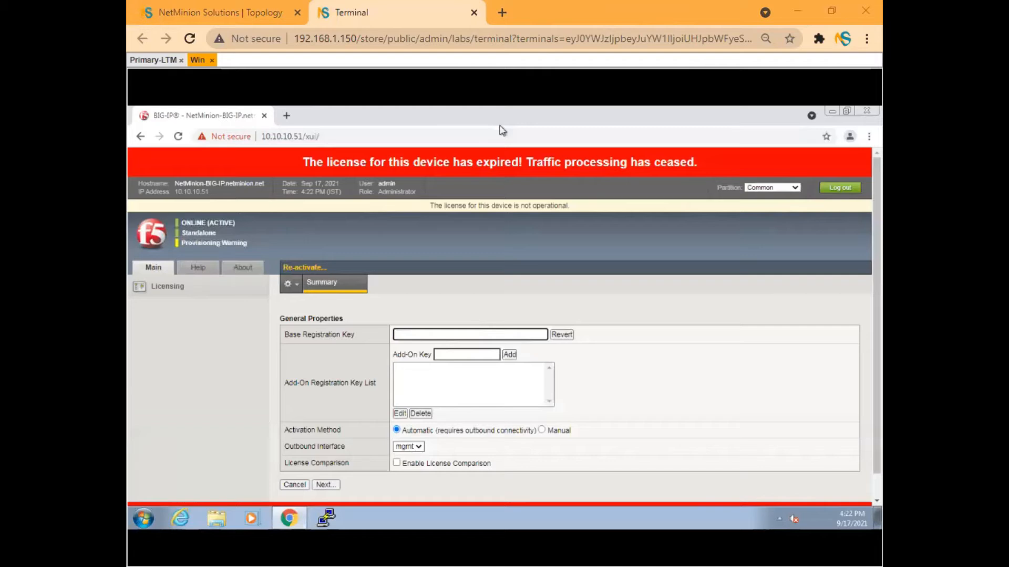
click(421, 333)
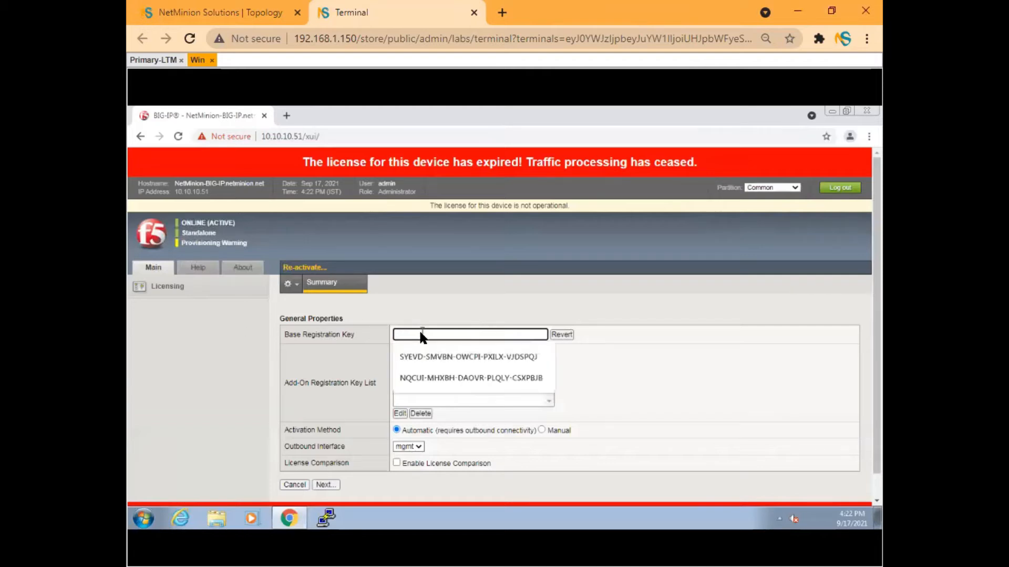
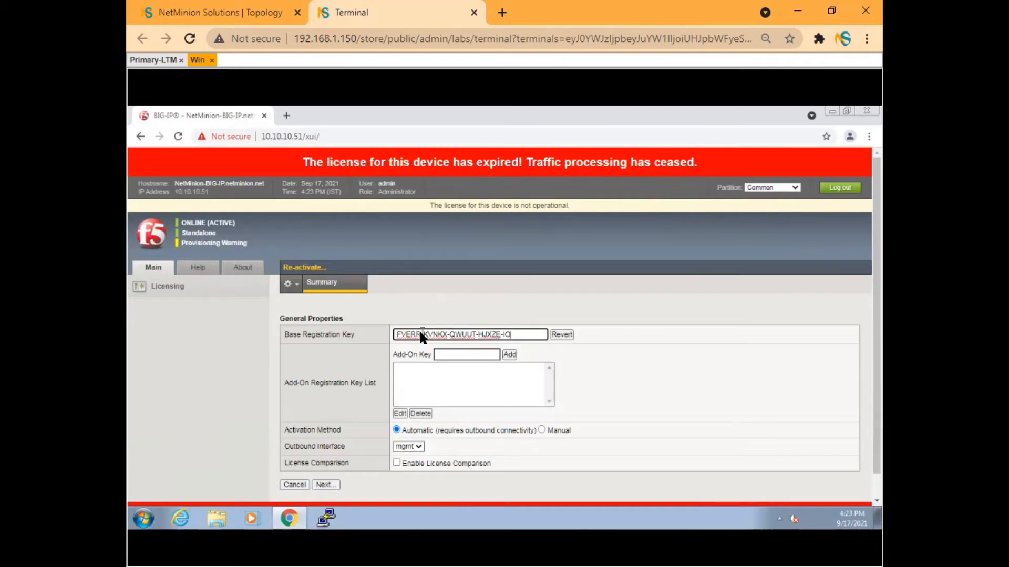
drag(288, 429, 311, 427)
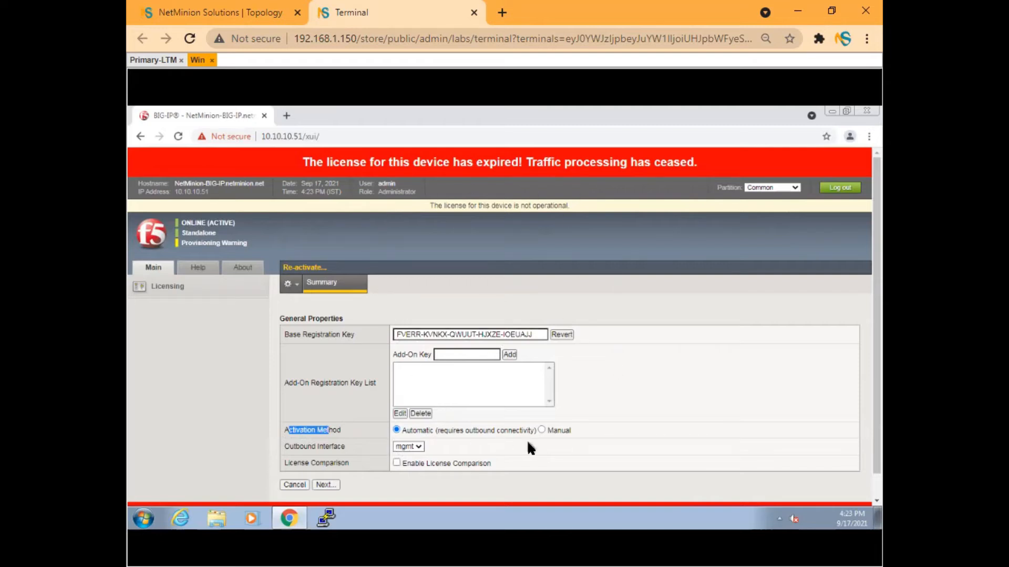
Switch the activation method to Manual and continue to the dossier step.
click(541, 429)
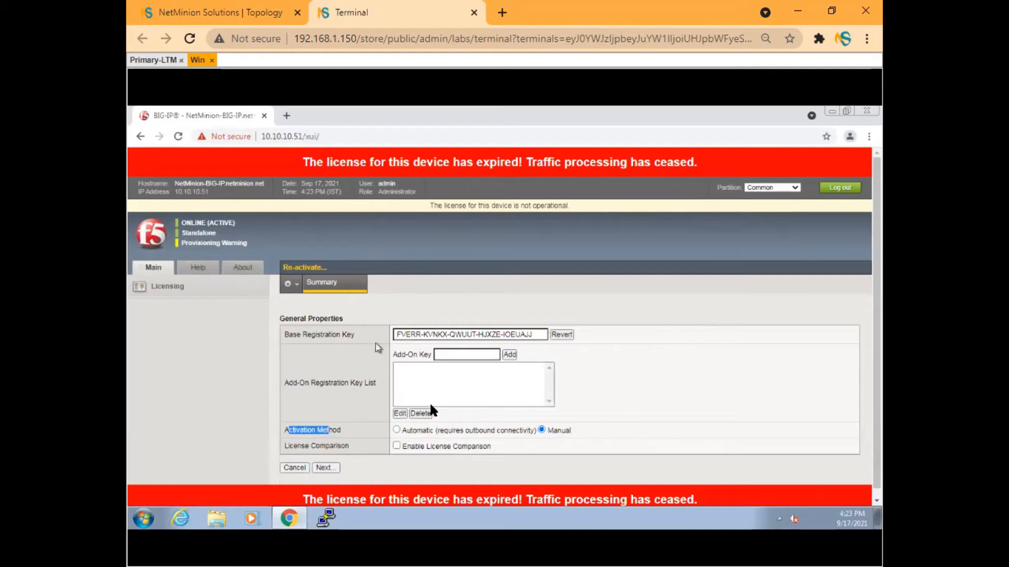
click(331, 468)
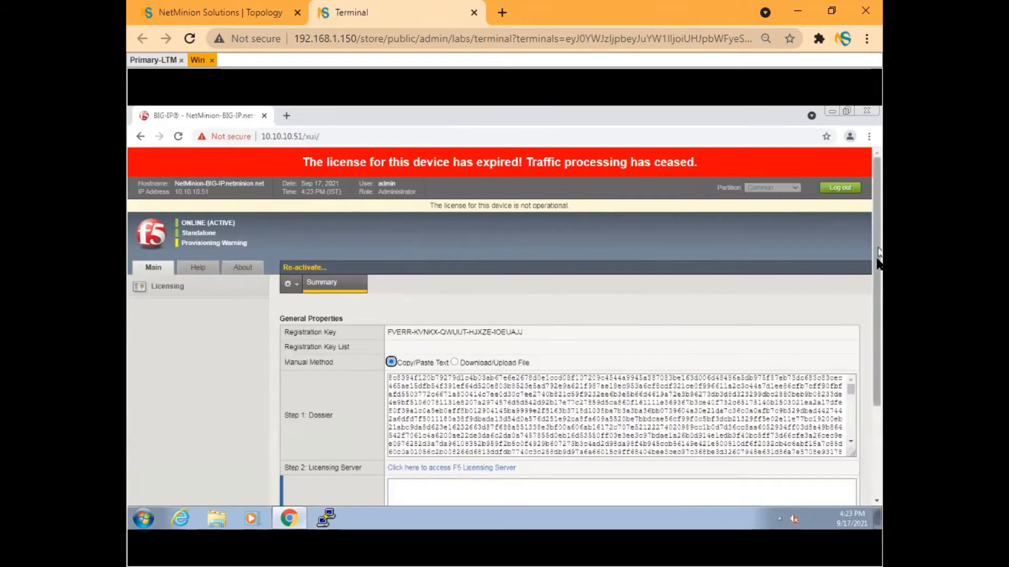
scroll(883, 302, down, 1)
scroll(468, 346, down, 1)
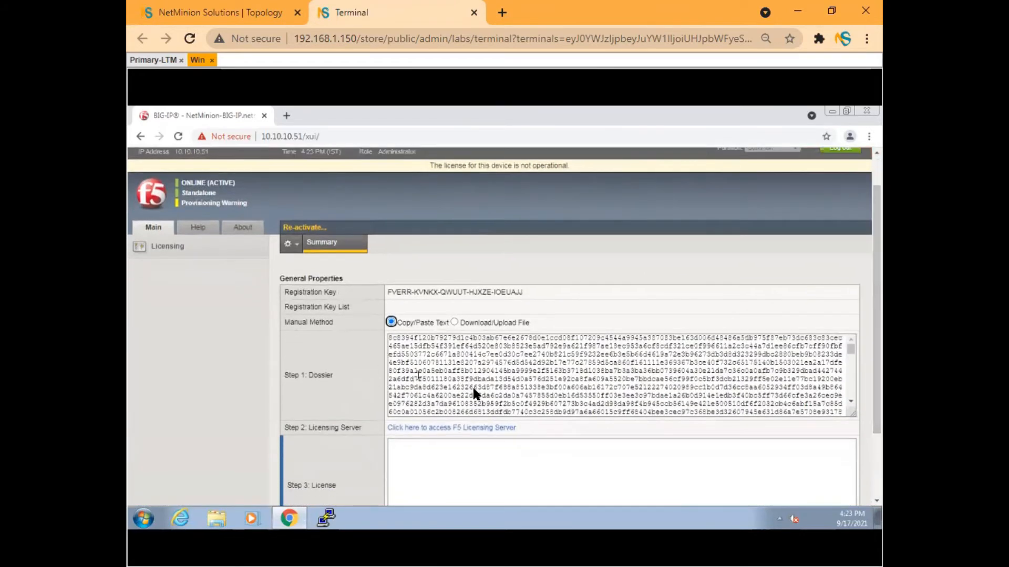
Download the dossier file, copy the dossier text, and open the F5 Licensing Server.
click(500, 355)
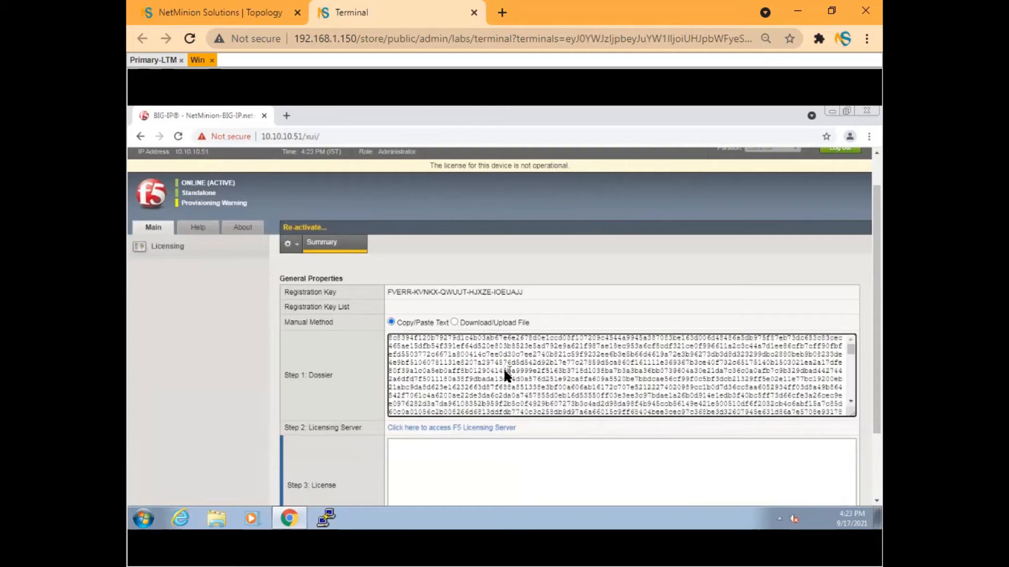
click(454, 322)
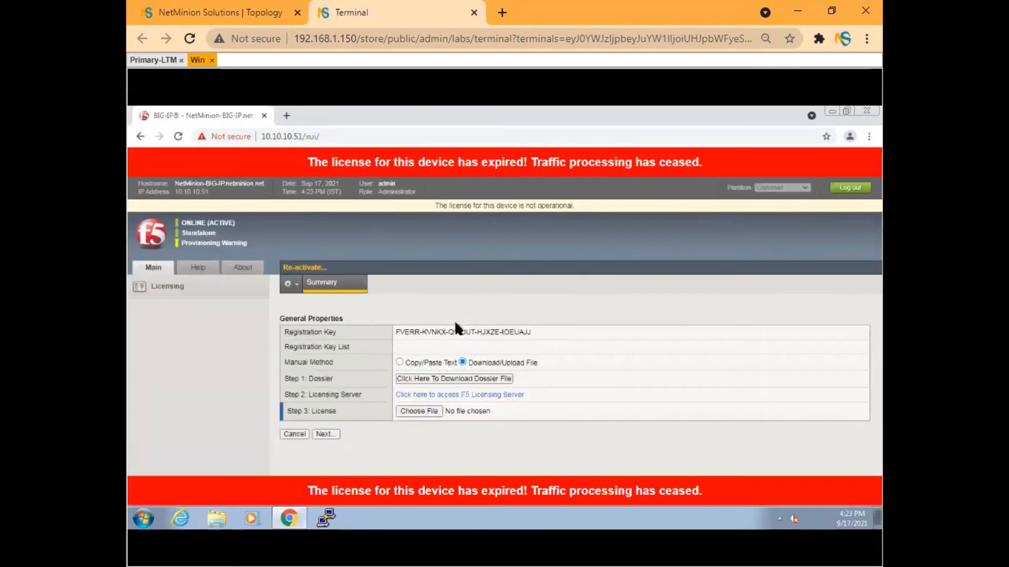
click(452, 379)
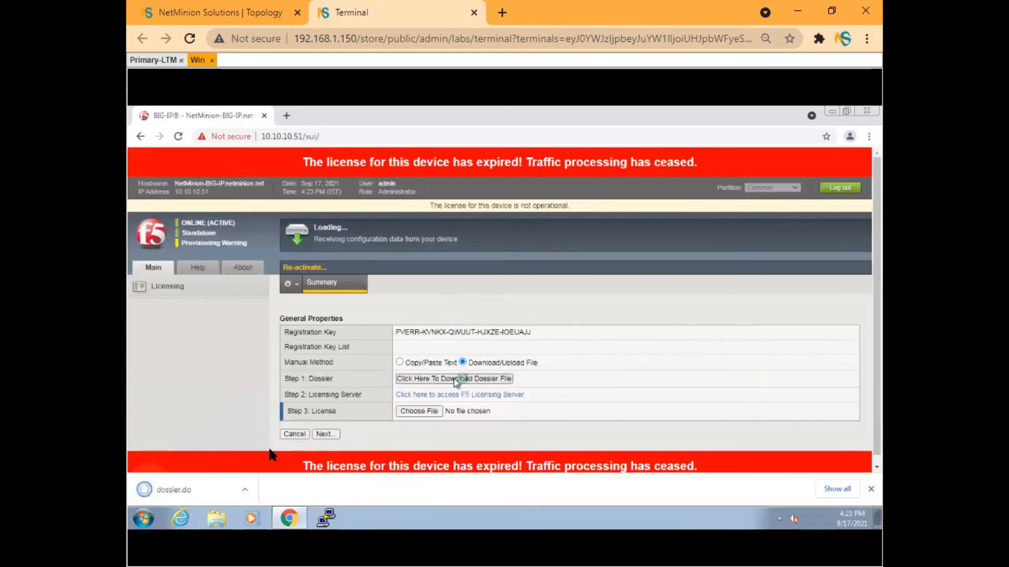
click(399, 362)
click(465, 394)
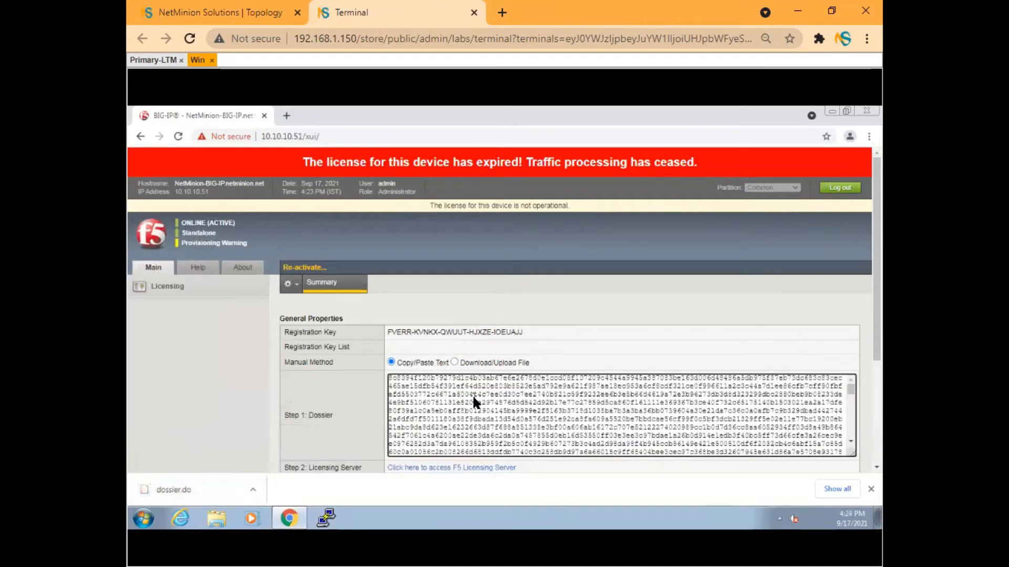
key(ctrl+a)
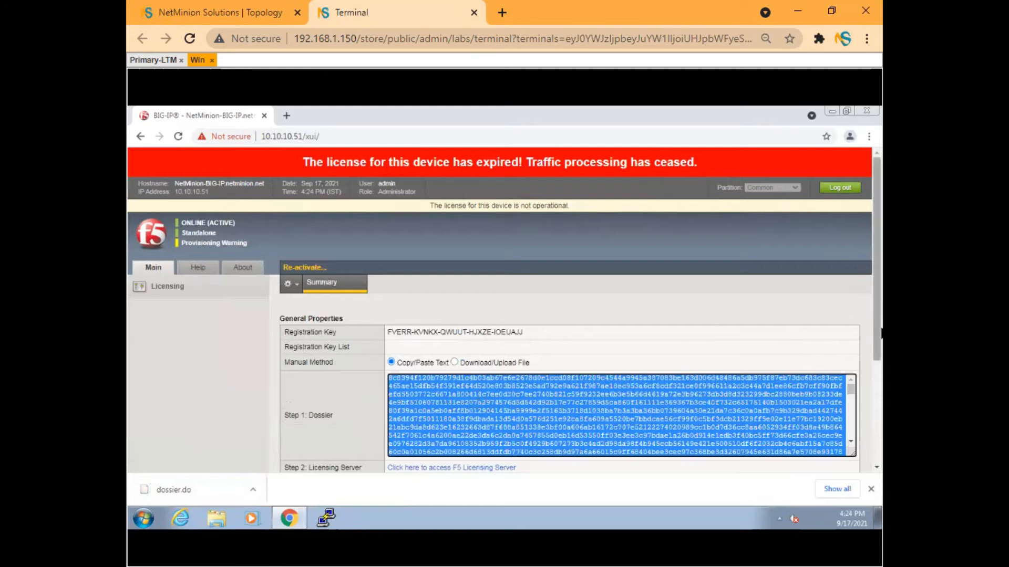
drag(875, 338, 876, 382)
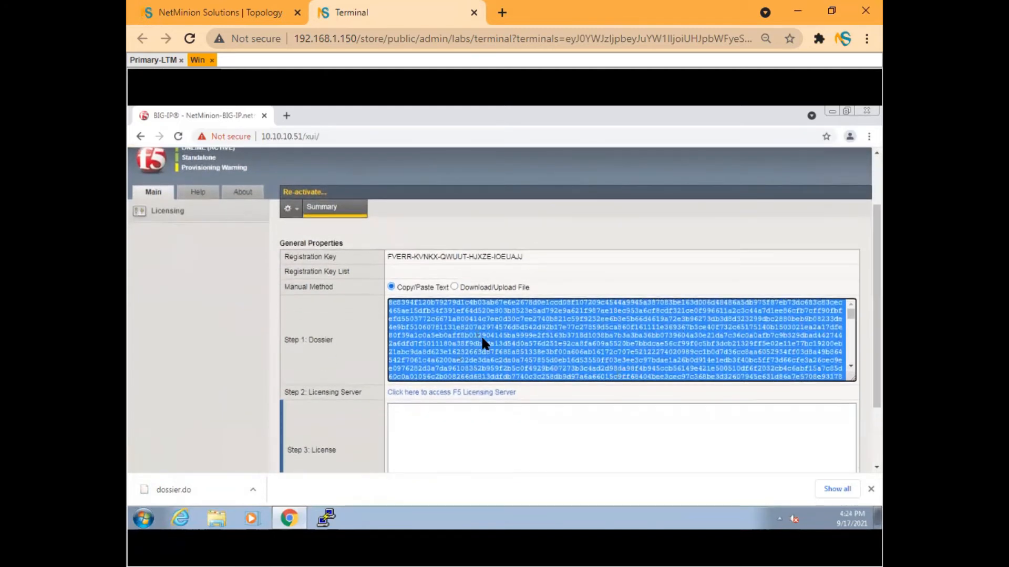
click(450, 393)
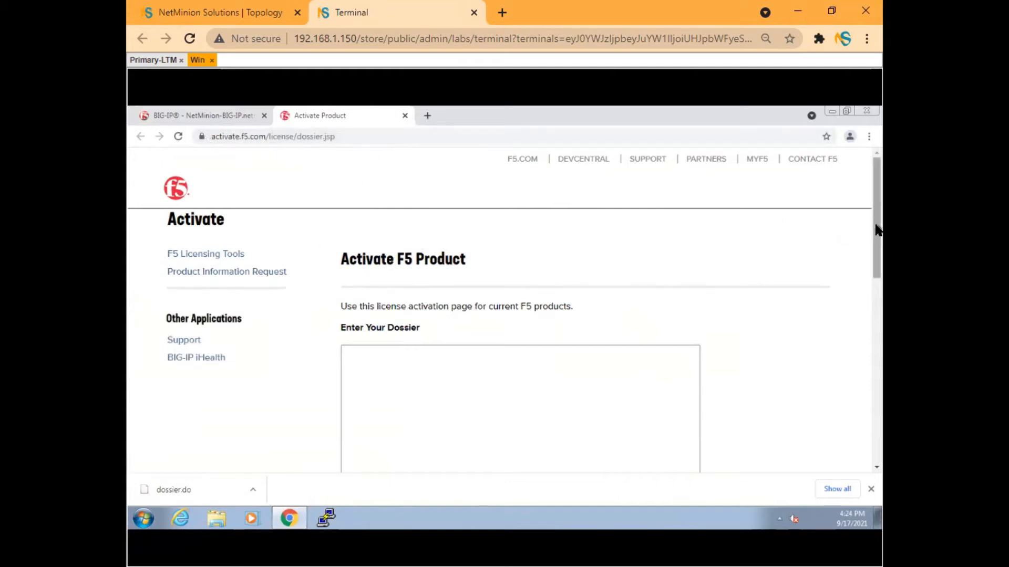
Paste the copied dossier into the activation page and submit it.
scroll(875, 231, down, 2)
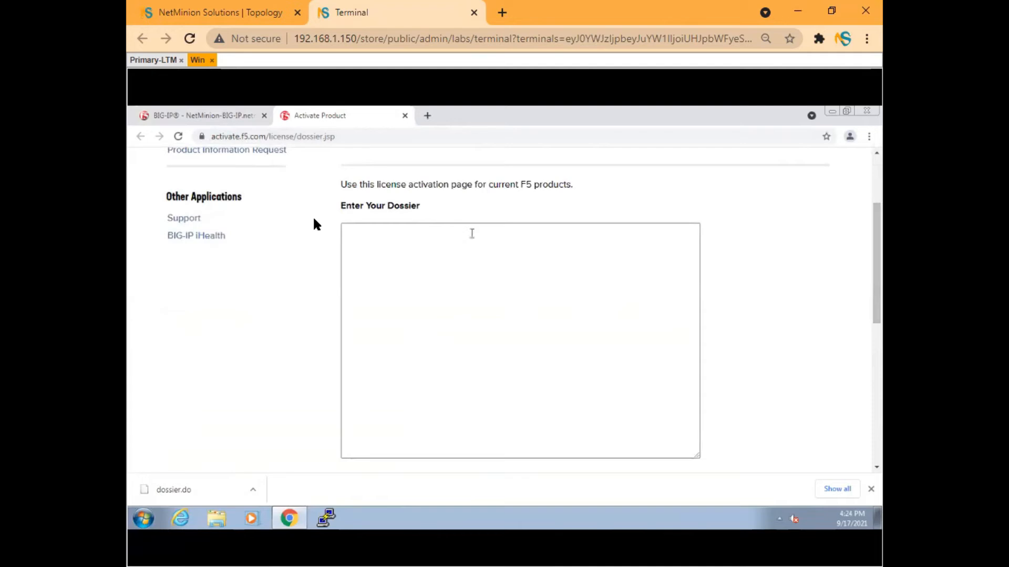
drag(344, 205, 420, 206)
click(452, 273)
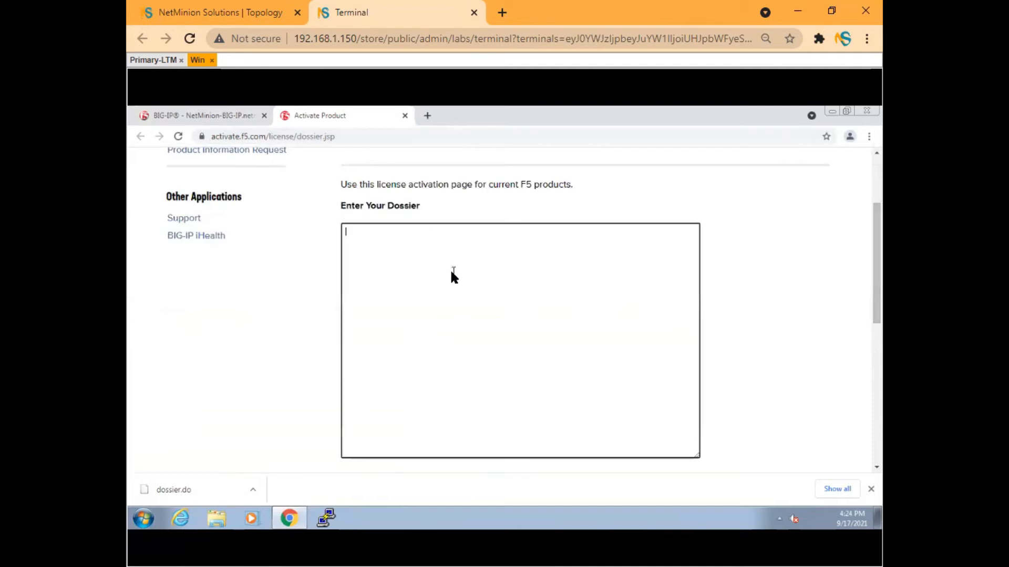
key(ctrl+v)
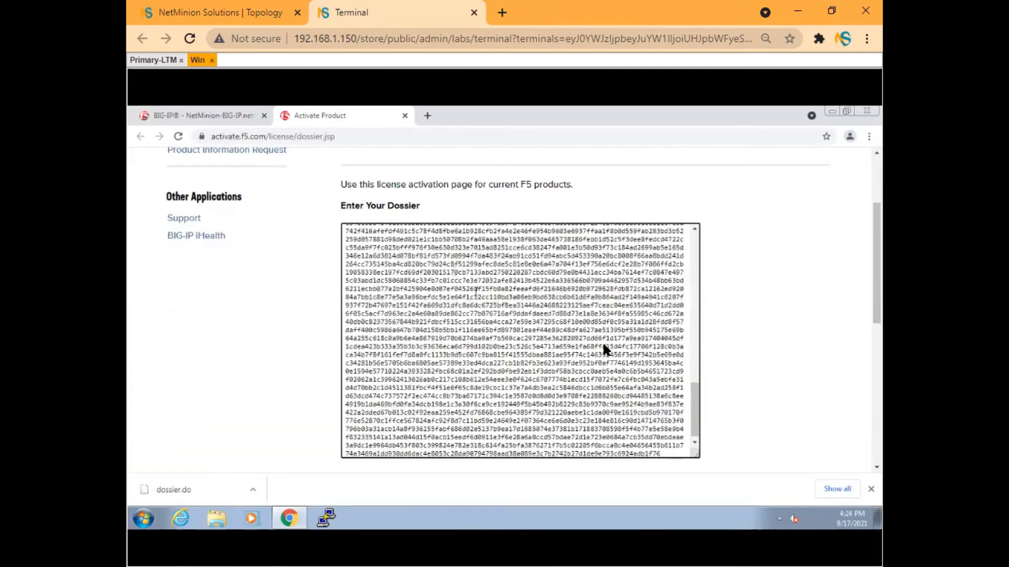
click(868, 488)
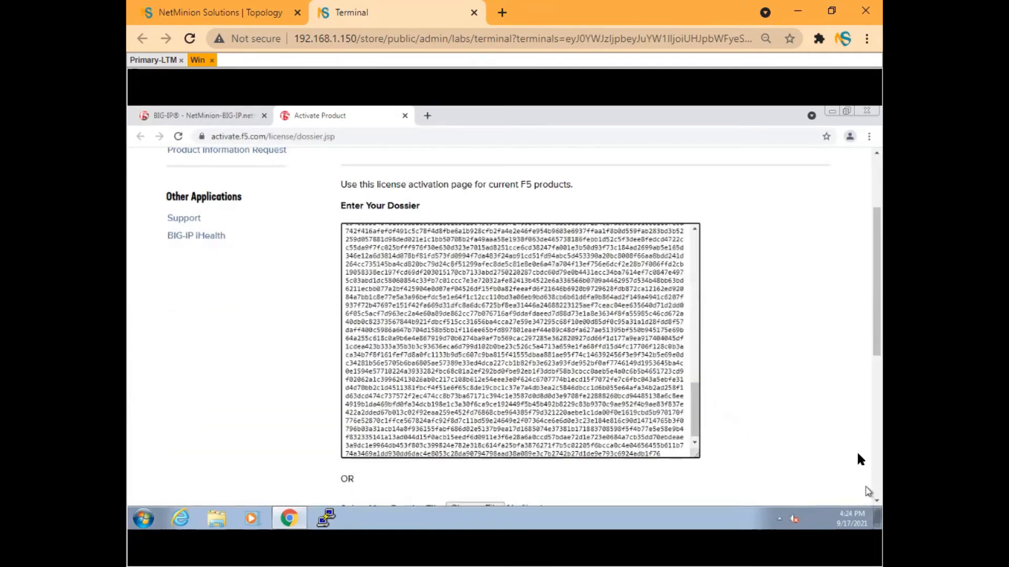
drag(874, 344, 875, 386)
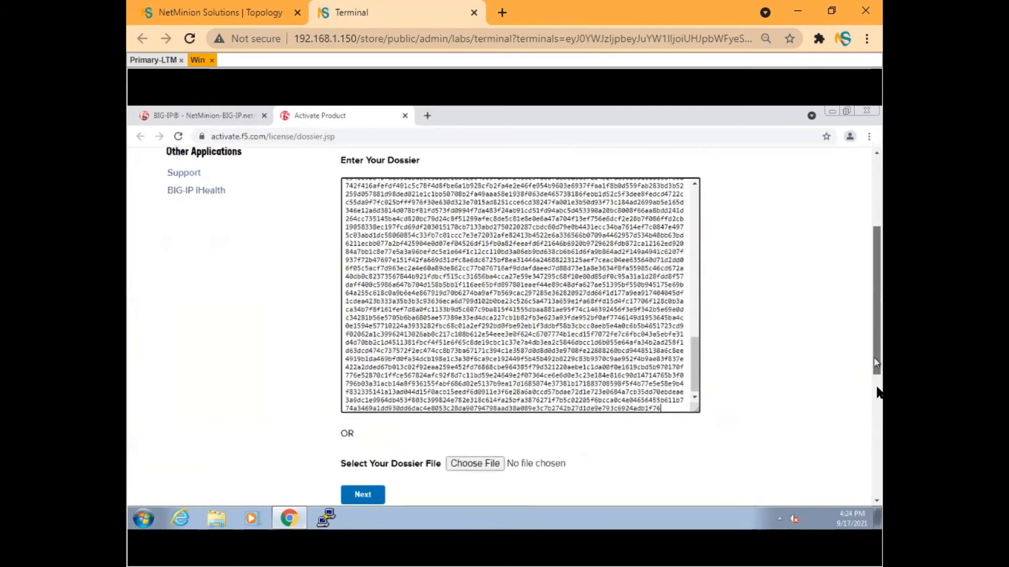
scroll(471, 381, down, 1)
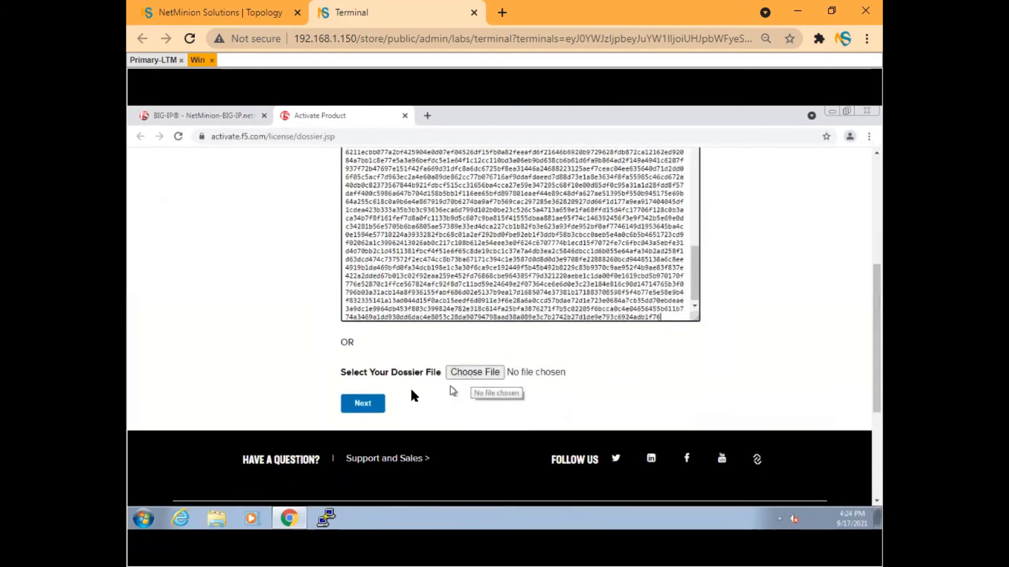
click(380, 405)
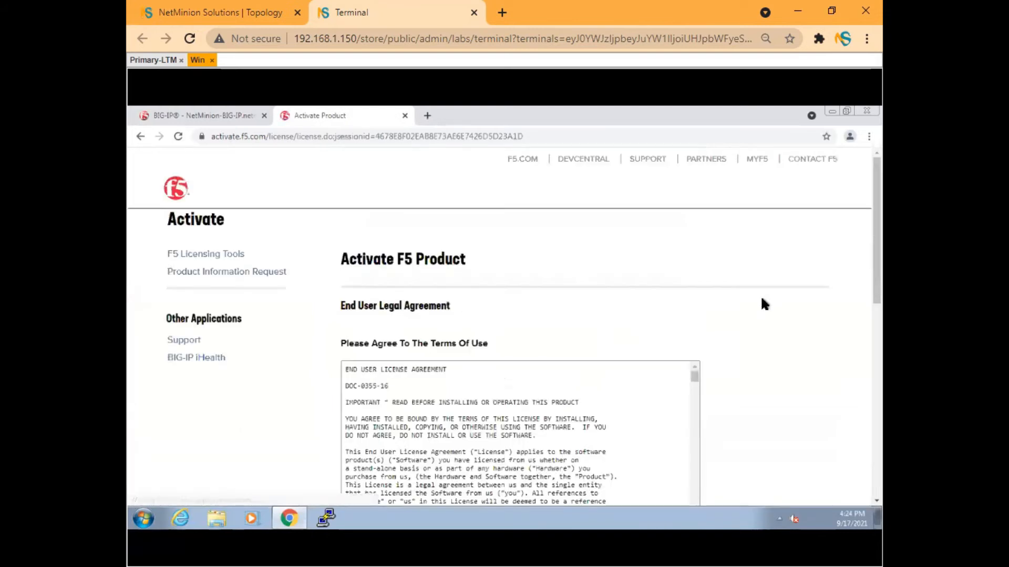
Agree to the End User License Agreement terms and continue.
drag(342, 307, 450, 309)
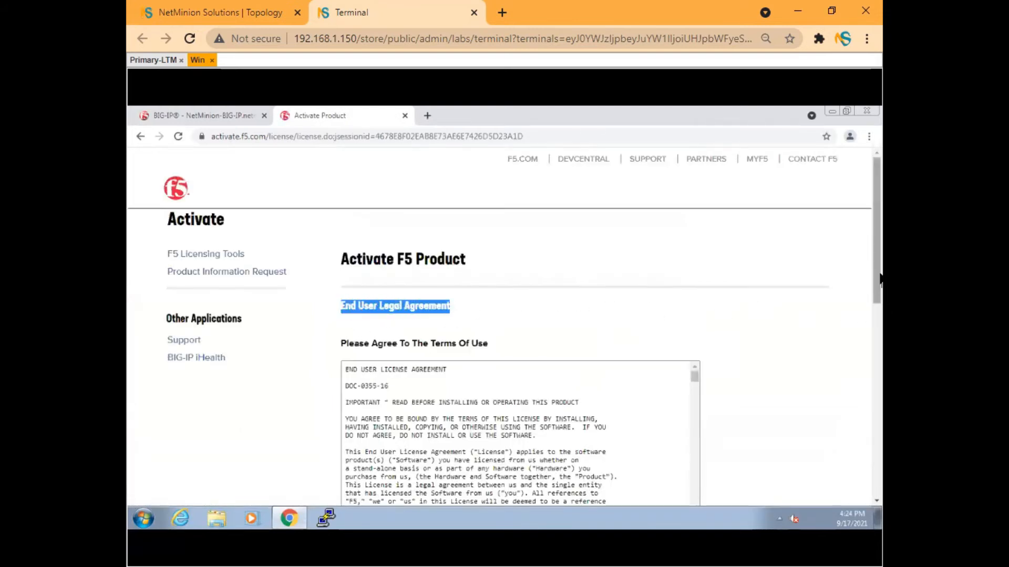
scroll(875, 313, down, 1)
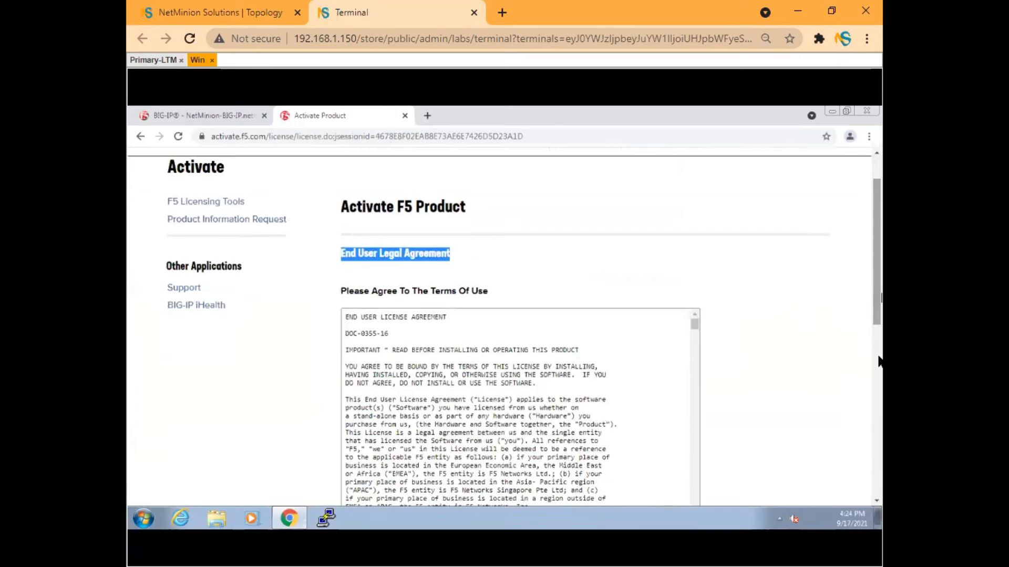
scroll(876, 360, down, 1)
click(876, 360)
drag(875, 365, 877, 324)
click(345, 284)
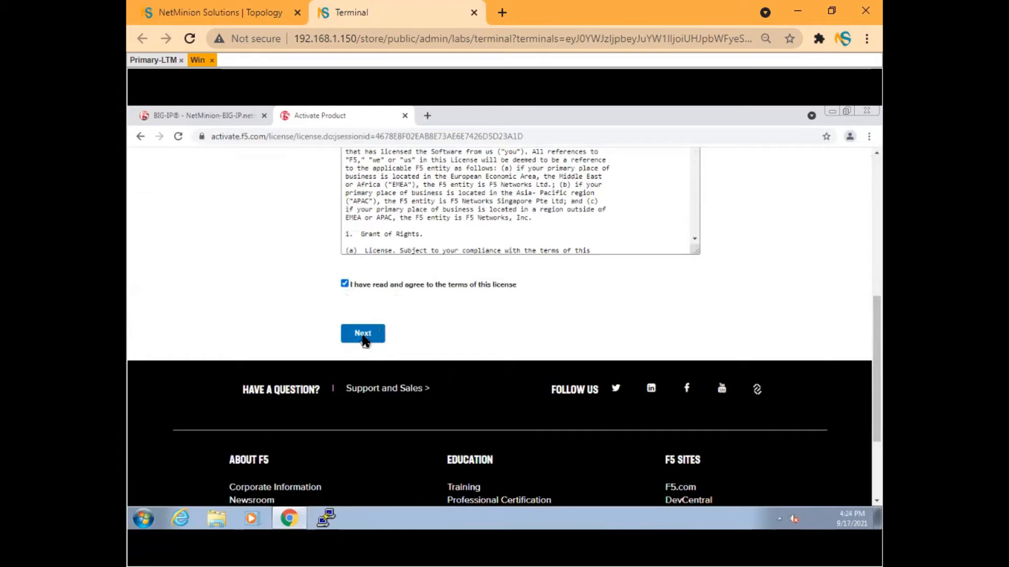
click(364, 339)
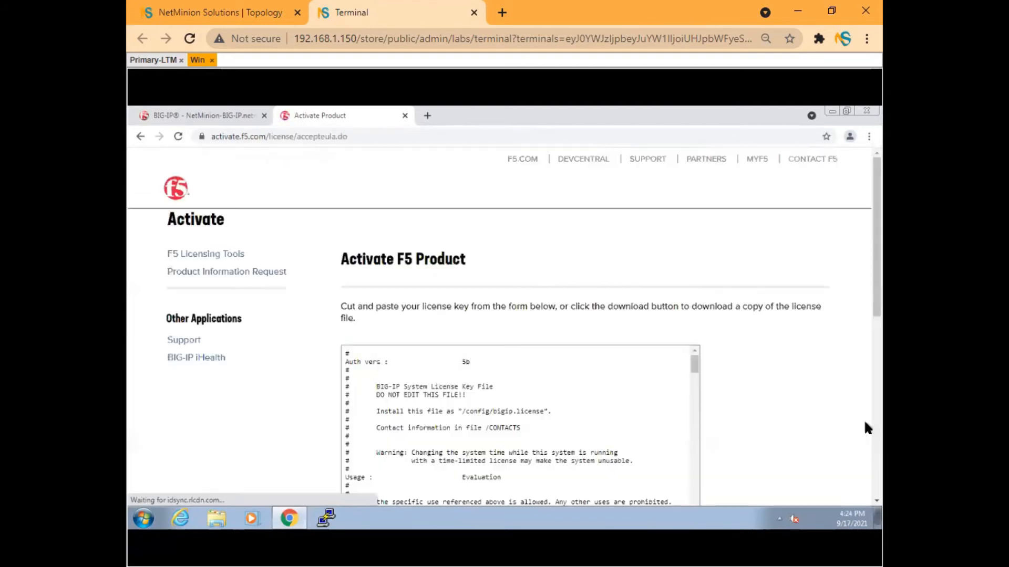
Download the license file and verify its Registration Key against the saved keys.
drag(875, 278, 855, 356)
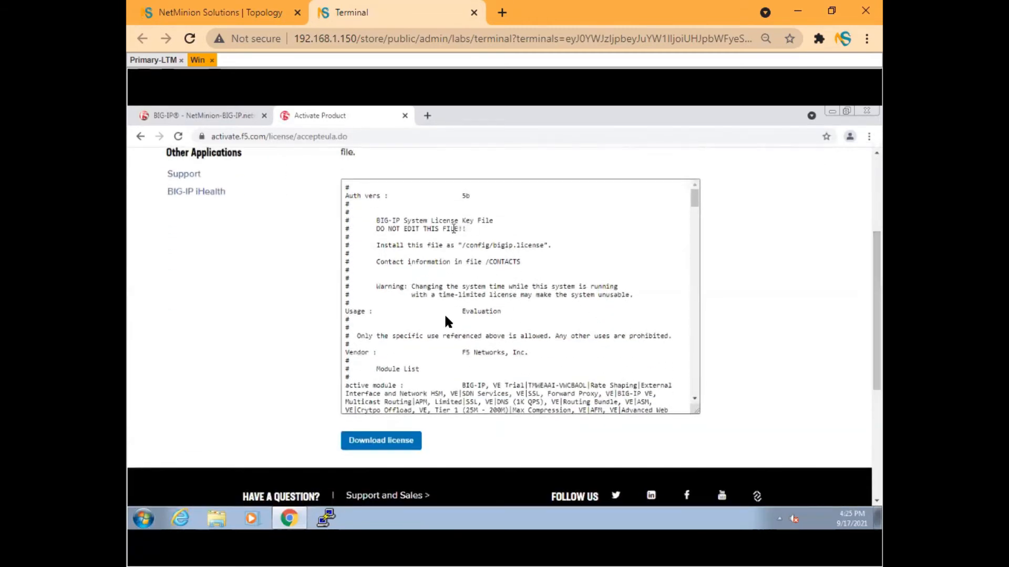
click(381, 441)
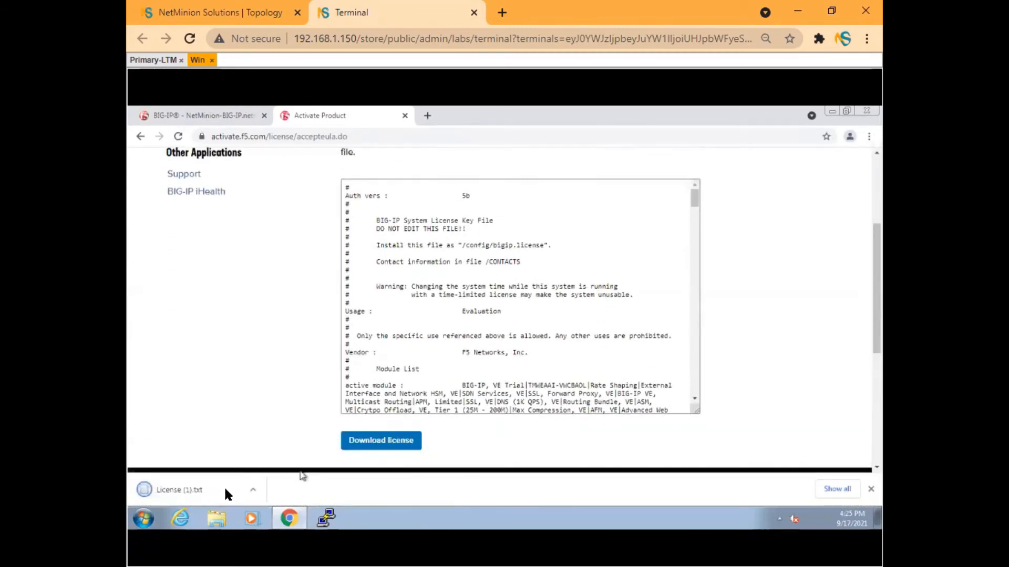
drag(692, 201, 697, 346)
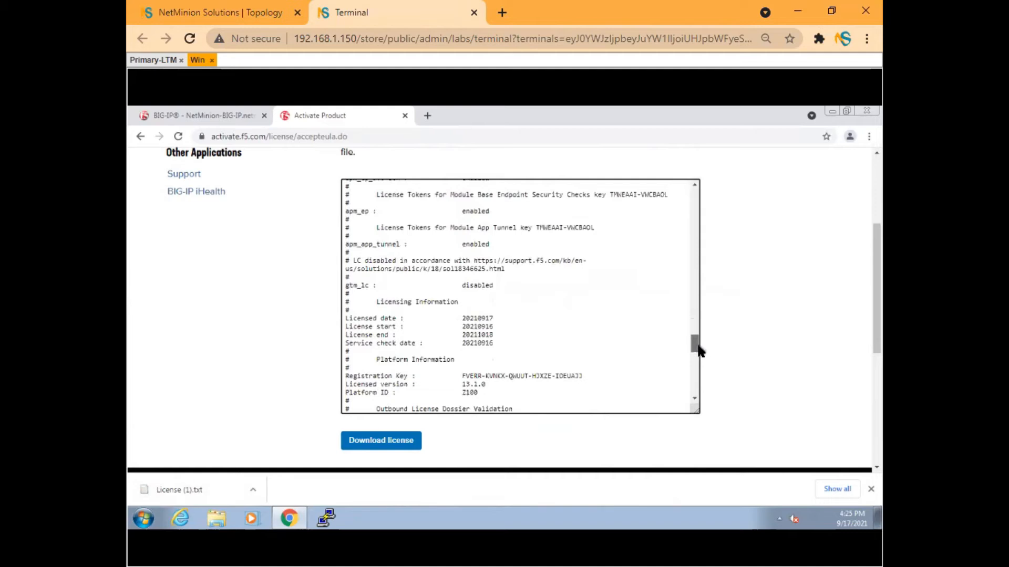
drag(697, 346, 698, 353)
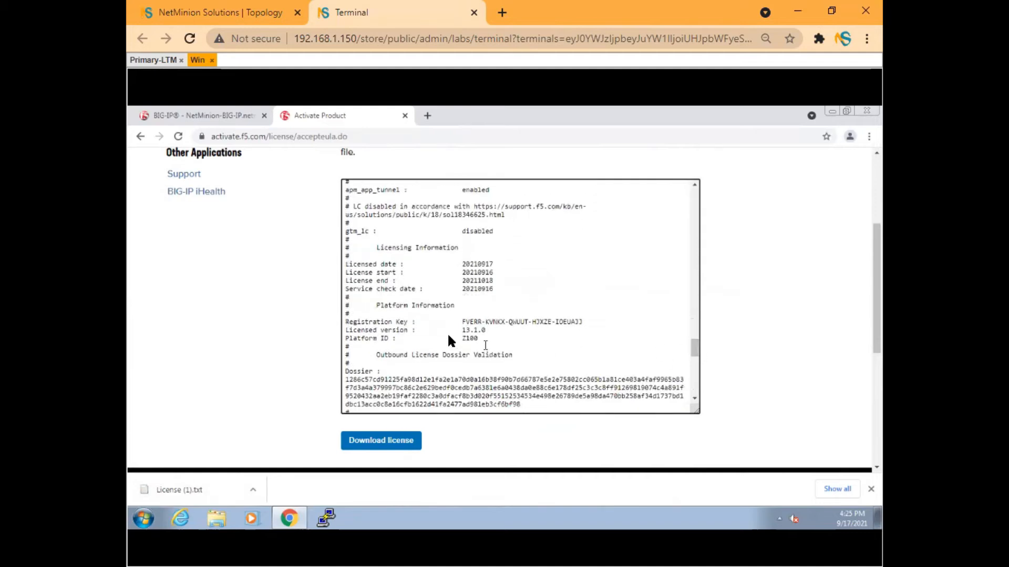
drag(409, 324, 513, 323)
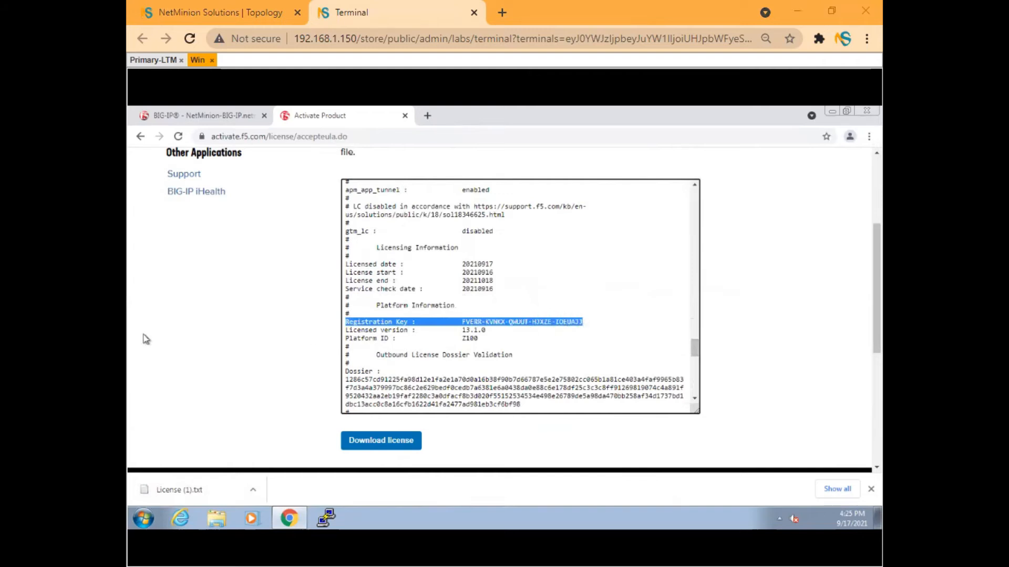
triple_click(338, 289)
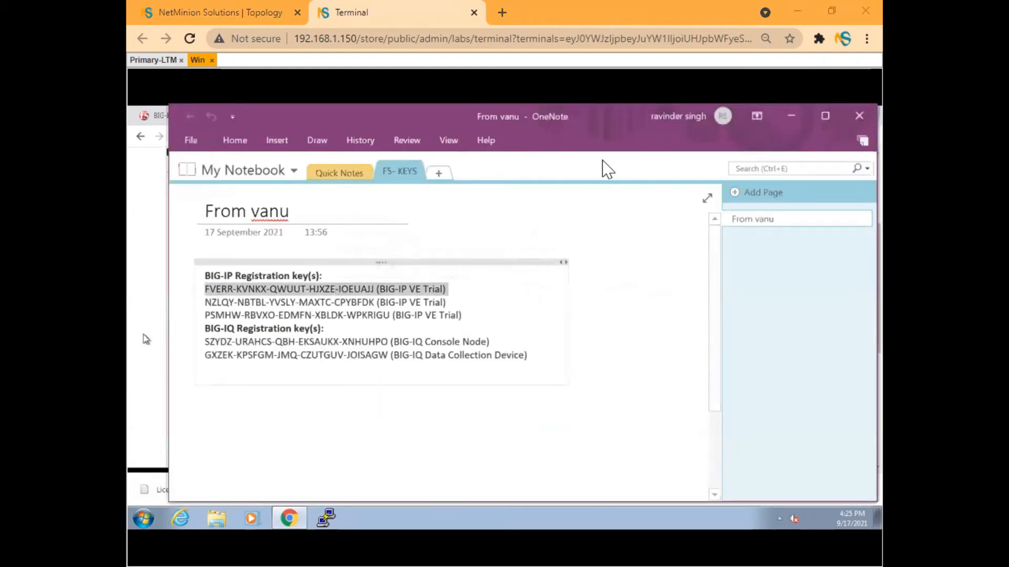
click(144, 335)
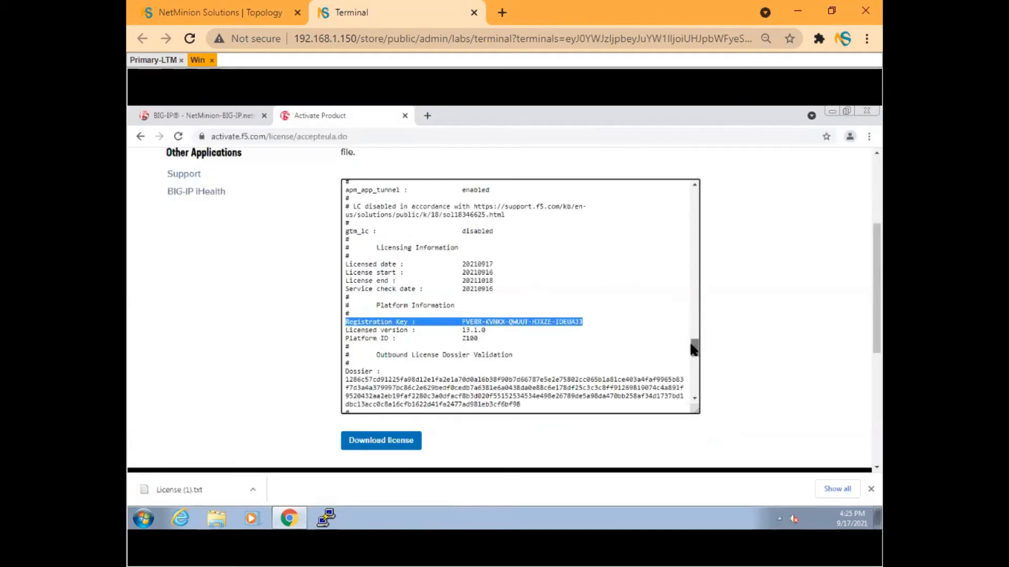
Review the Licensed date and License start lines, then select the entire license text.
triple_click(449, 263)
triple_click(480, 272)
click(665, 371)
drag(692, 345, 693, 359)
drag(478, 271, 376, 247)
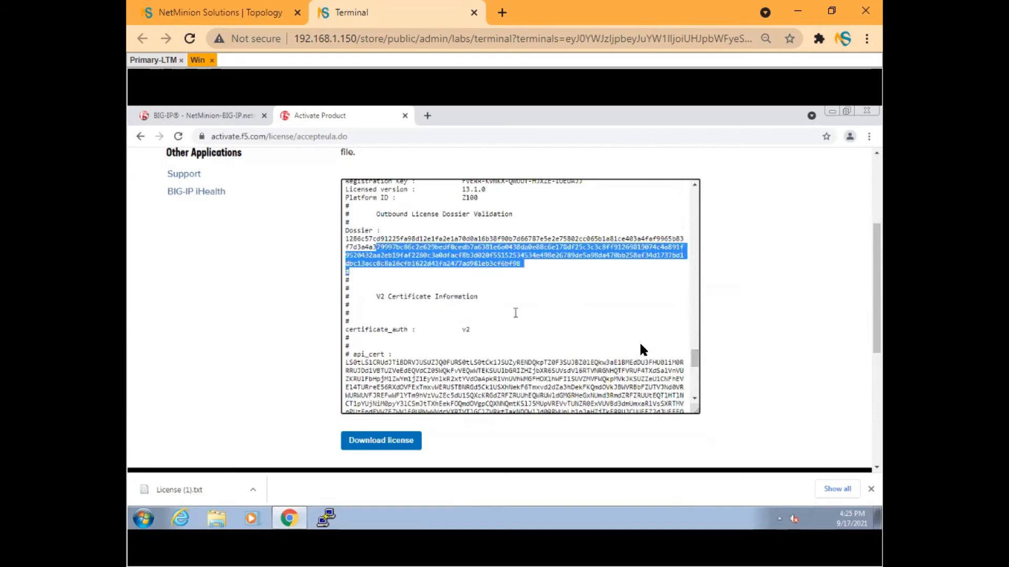
drag(693, 358, 695, 247)
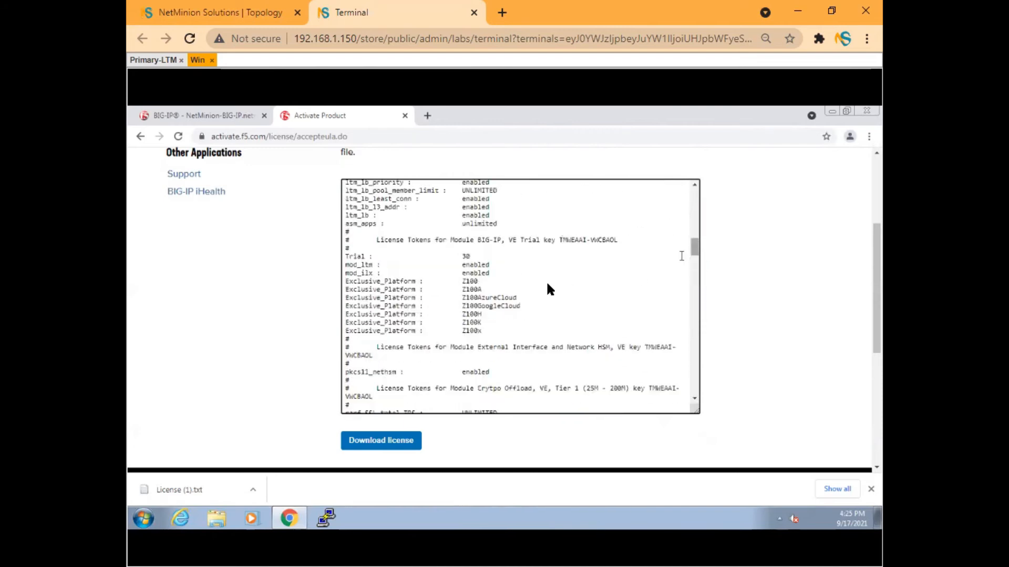
key(ctrl+a)
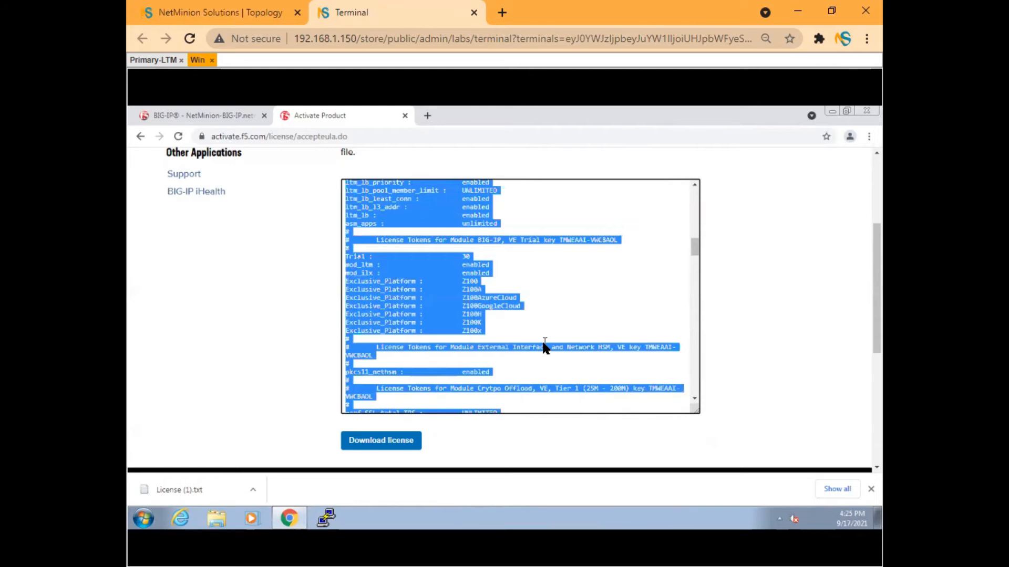
Paste the license text into the BIG-IP Step 3: License field and submit it.
click(209, 115)
click(458, 435)
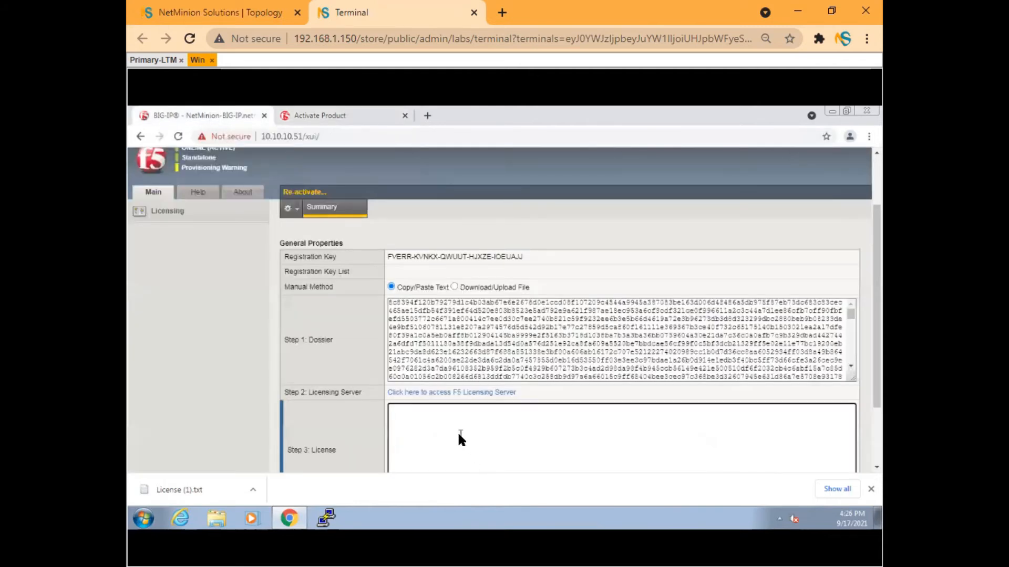
key(ctrl+v)
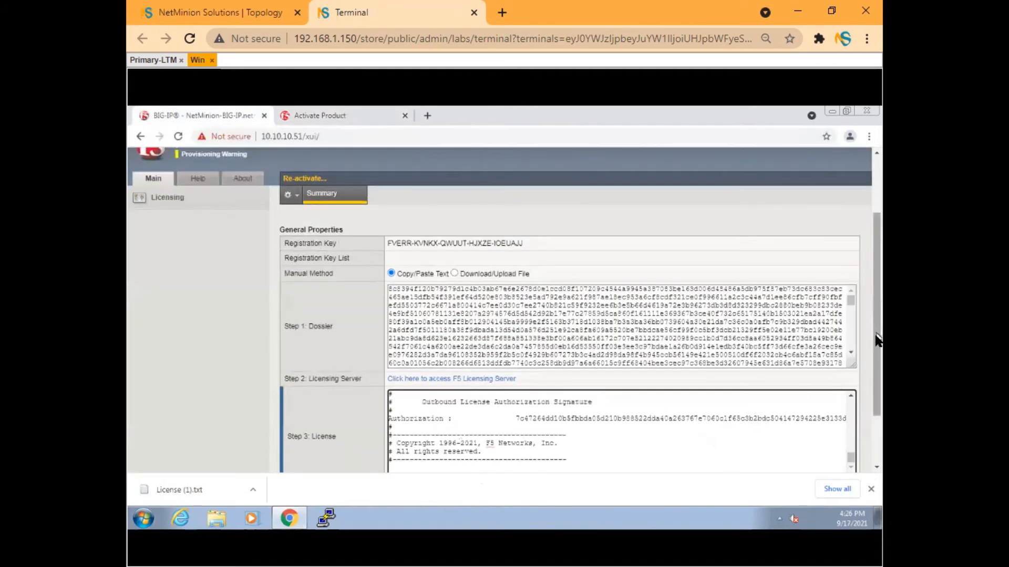
drag(875, 339, 877, 422)
click(870, 489)
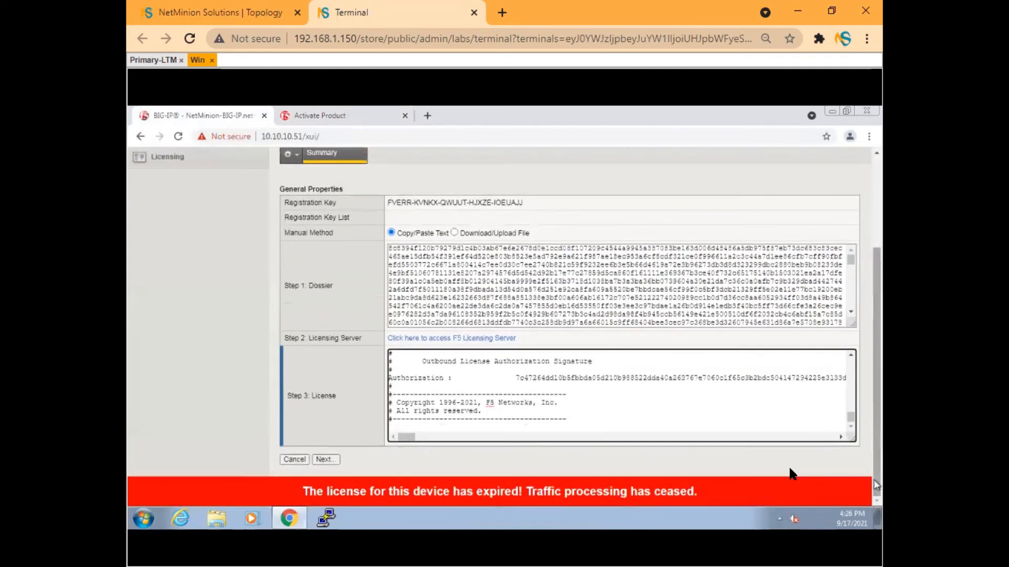
click(330, 460)
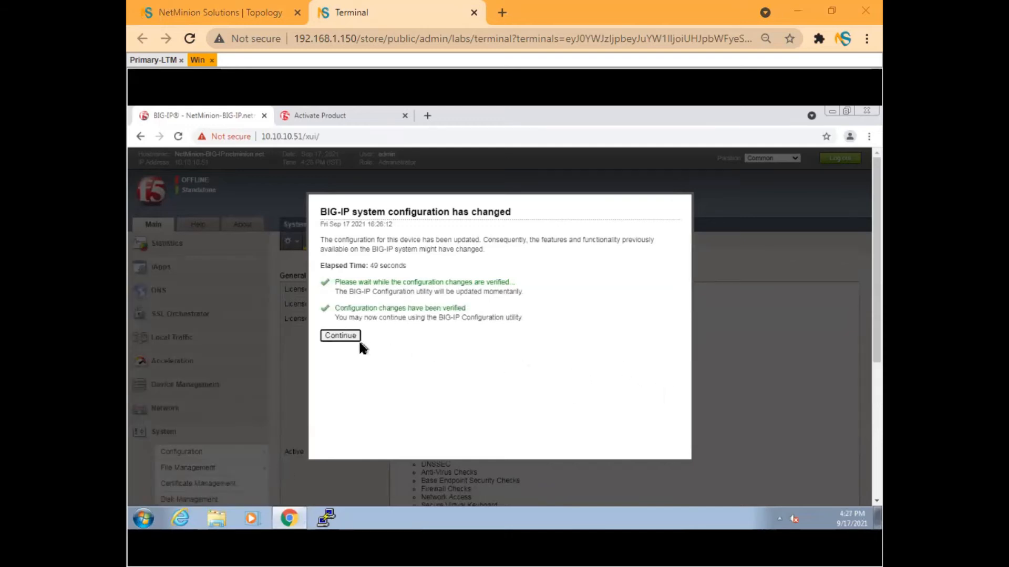
Continue past the configuration-change notice and review the Evaluation license dates and VE Trial modules.
click(340, 336)
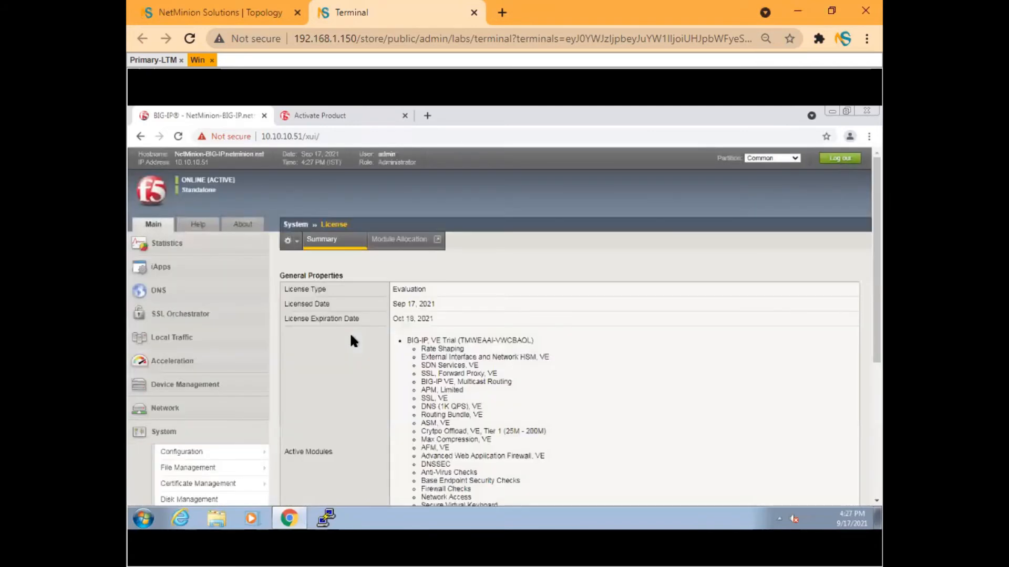
drag(290, 304, 444, 304)
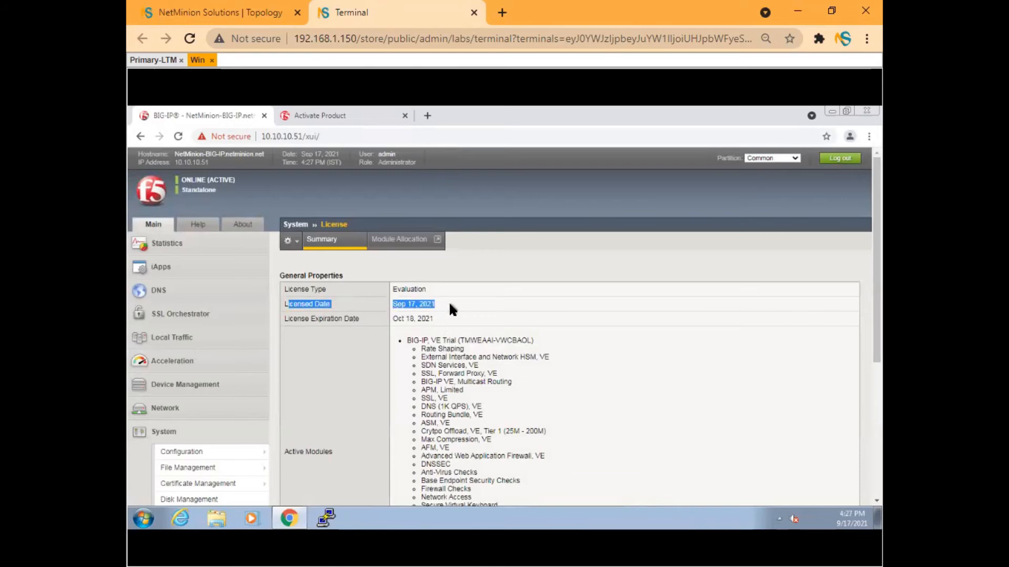
drag(287, 319, 439, 323)
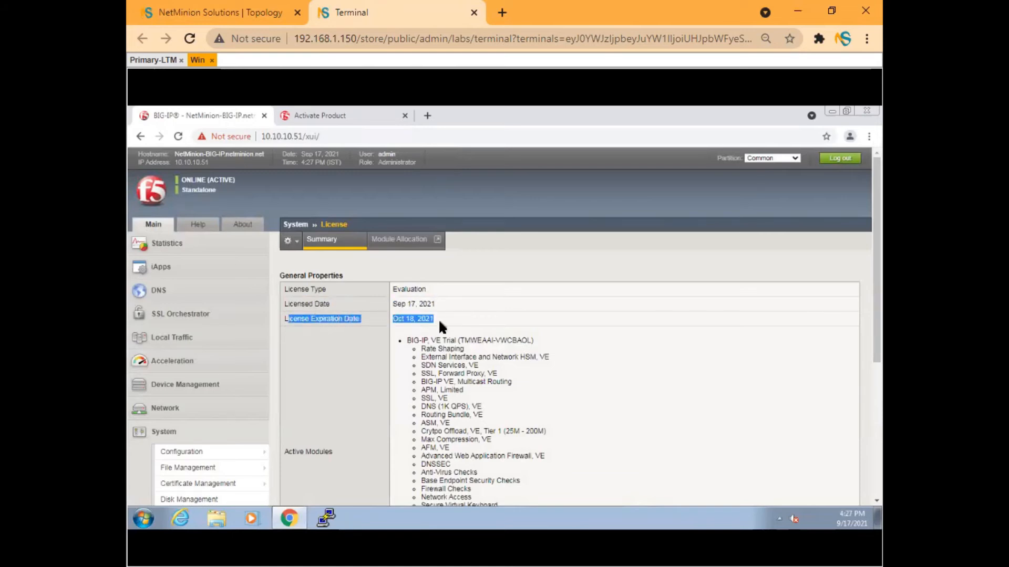
click(438, 318)
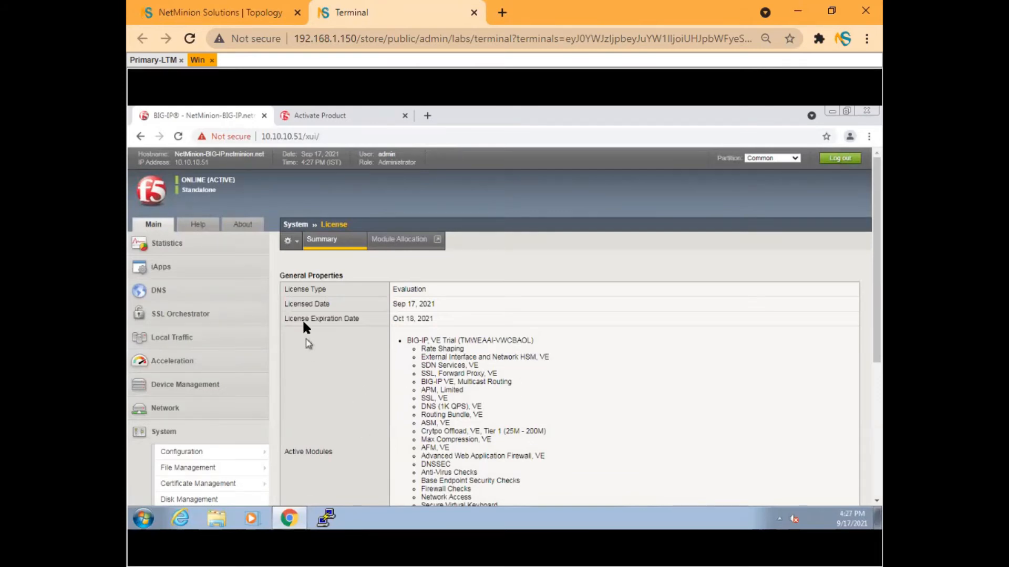
drag(434, 319, 436, 320)
click(436, 319)
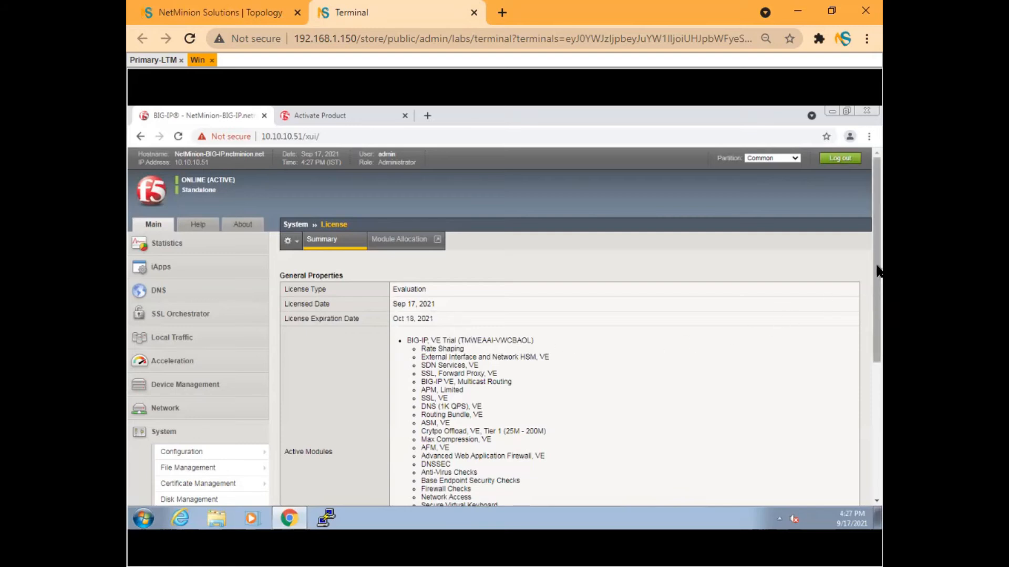
scroll(879, 316, down, 1)
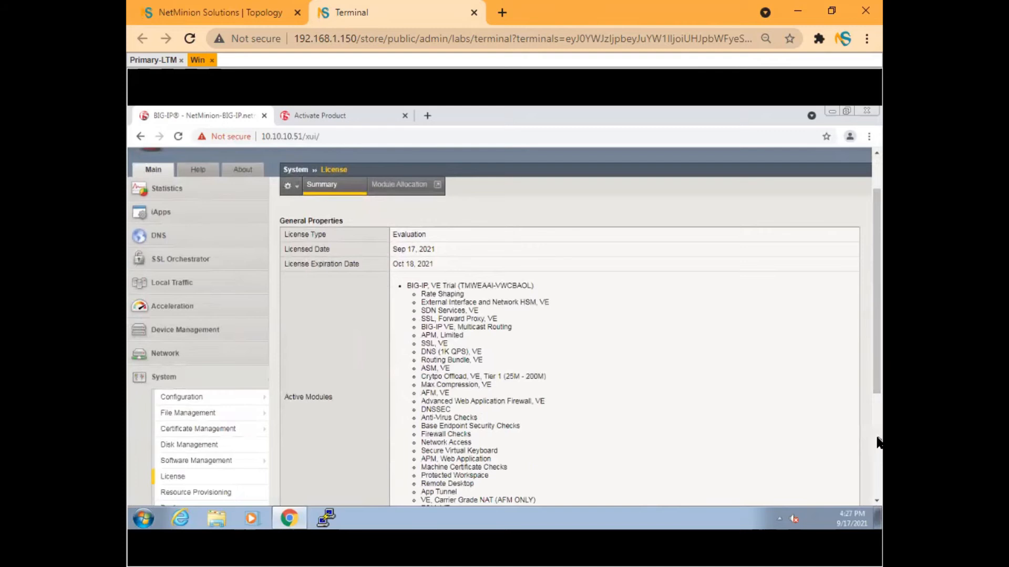
scroll(878, 442, down, 3)
click(342, 398)
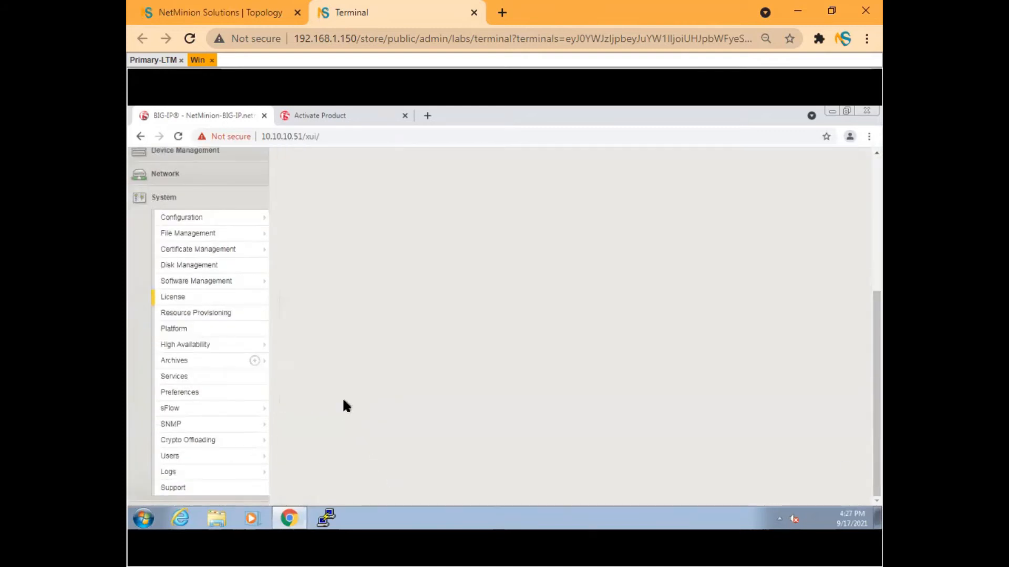